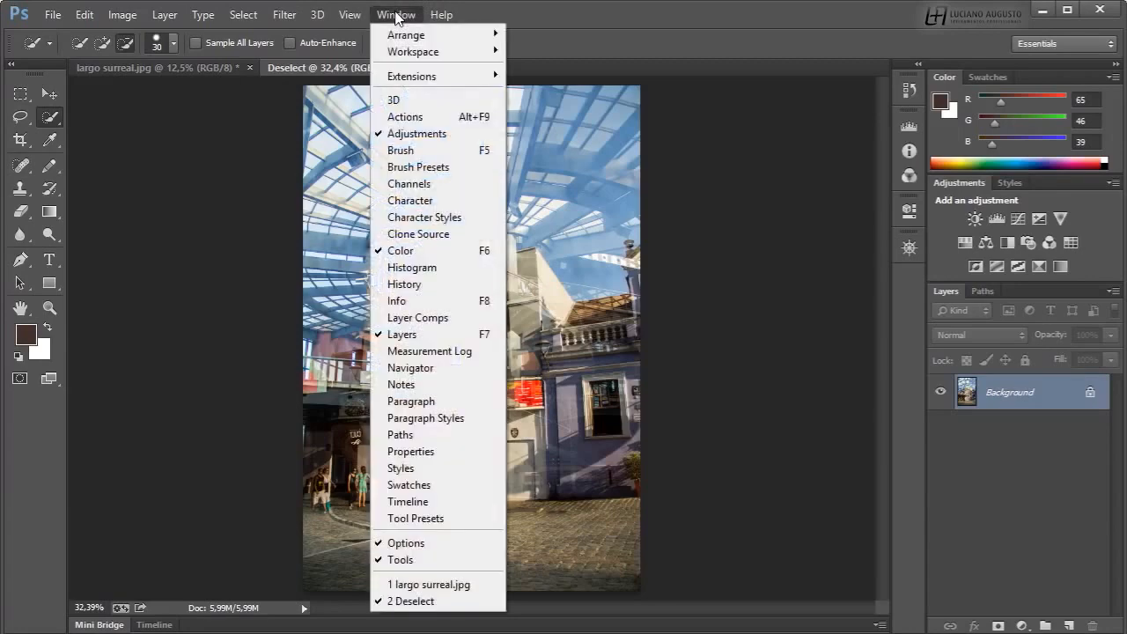
Step: Display the Histogram and move the collapsed History group below the other collapsed groups
{"action": "left_click", "coordinate": [410, 267]}
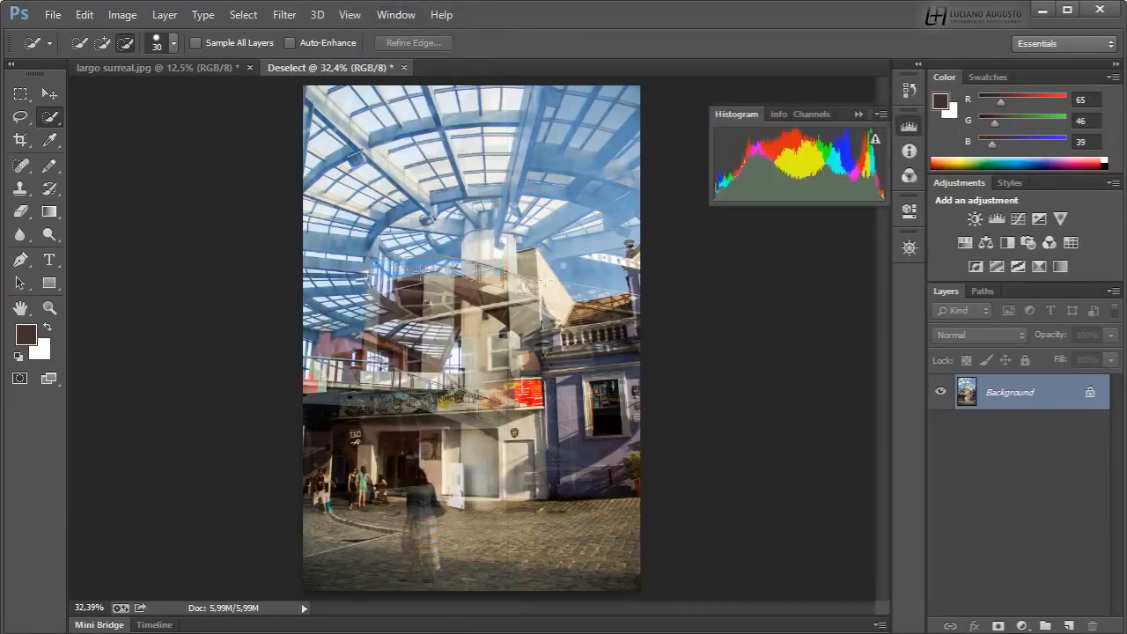
{"action": "left_click", "coordinate": [909, 153]}
{"action": "left_click", "coordinate": [911, 173]}
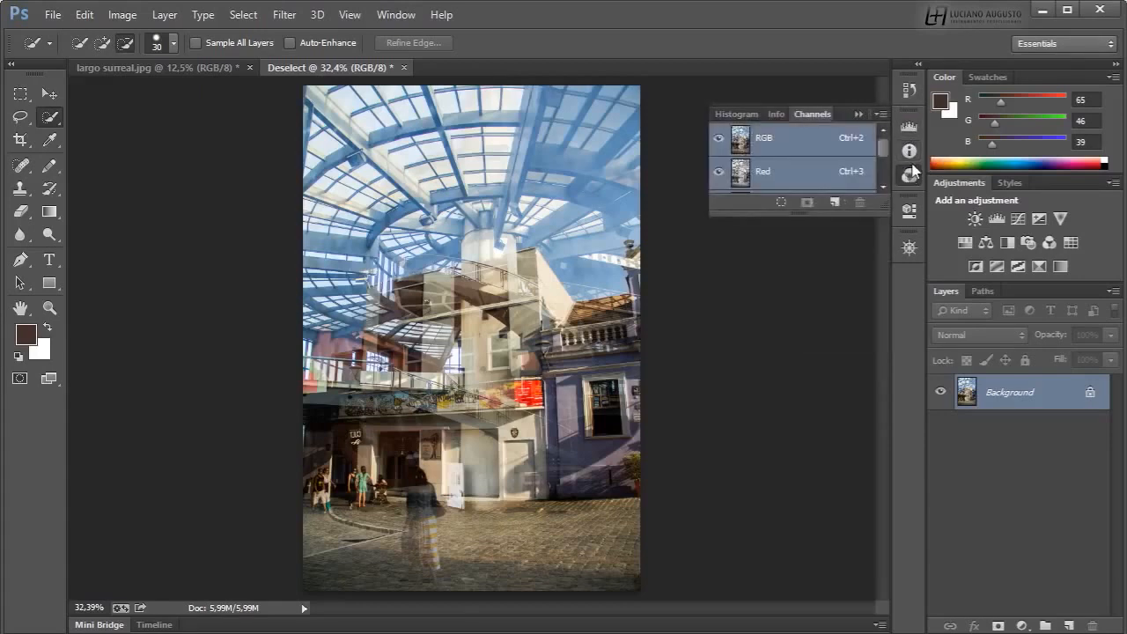
{"action": "left_click", "coordinate": [909, 129]}
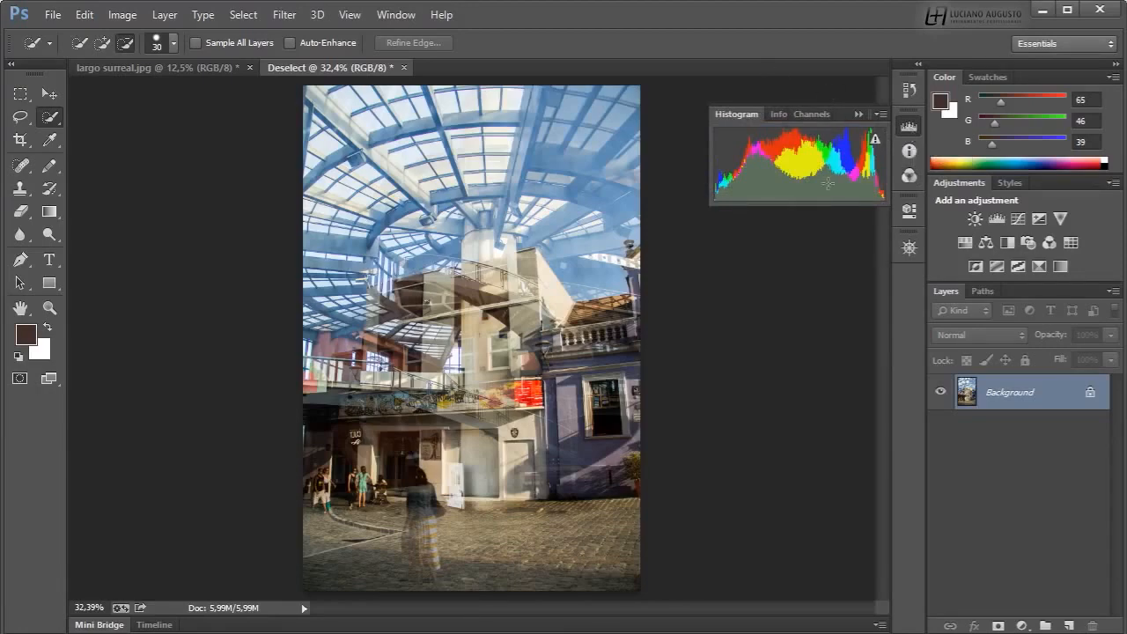
{"action": "left_click_drag", "start_coordinate": [908, 90], "coordinate": [907, 282]}
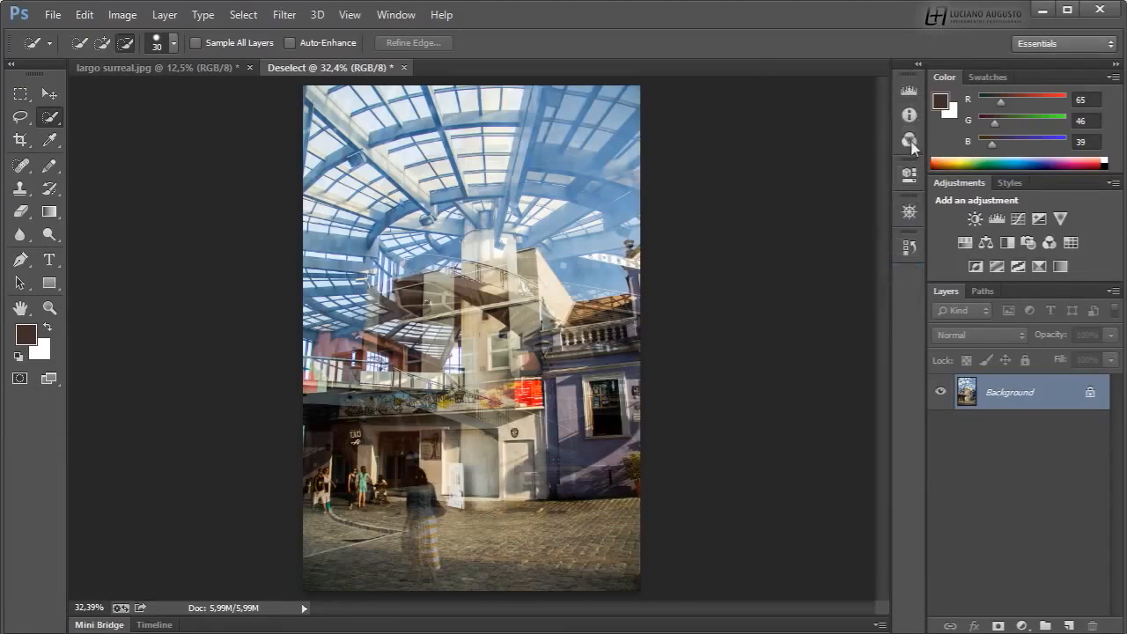
{"action": "left_click", "coordinate": [909, 91]}
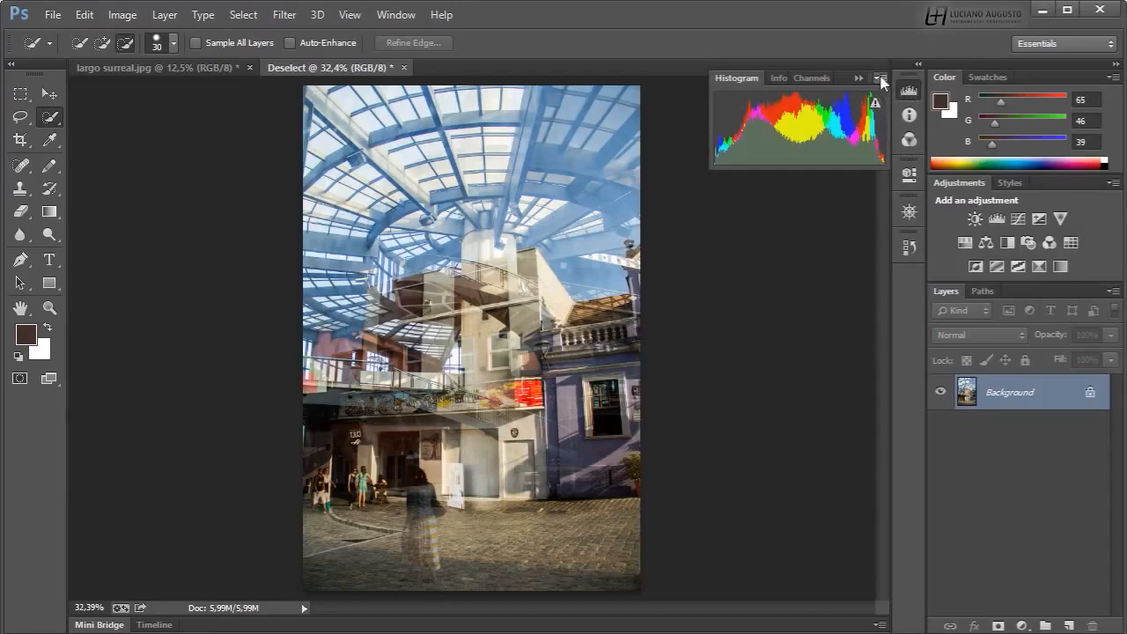
Step: Set the Histogram to All Channels View with channels shown in color, and examine the composite graph's tonal ranges
{"action": "left_click", "coordinate": [881, 79]}
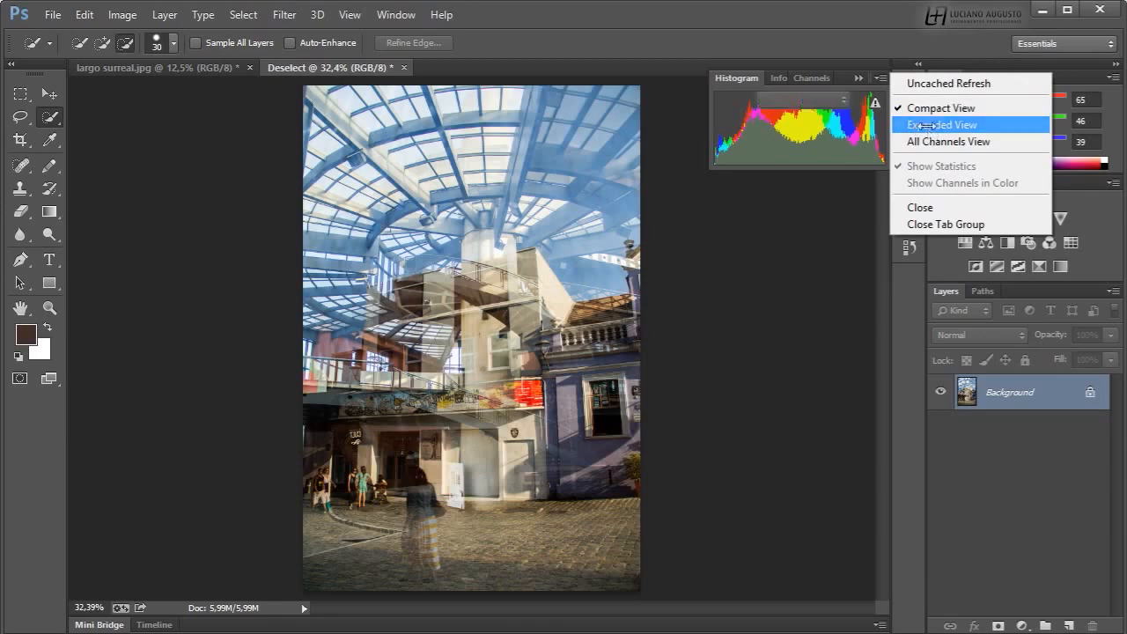
{"action": "left_click", "coordinate": [919, 126]}
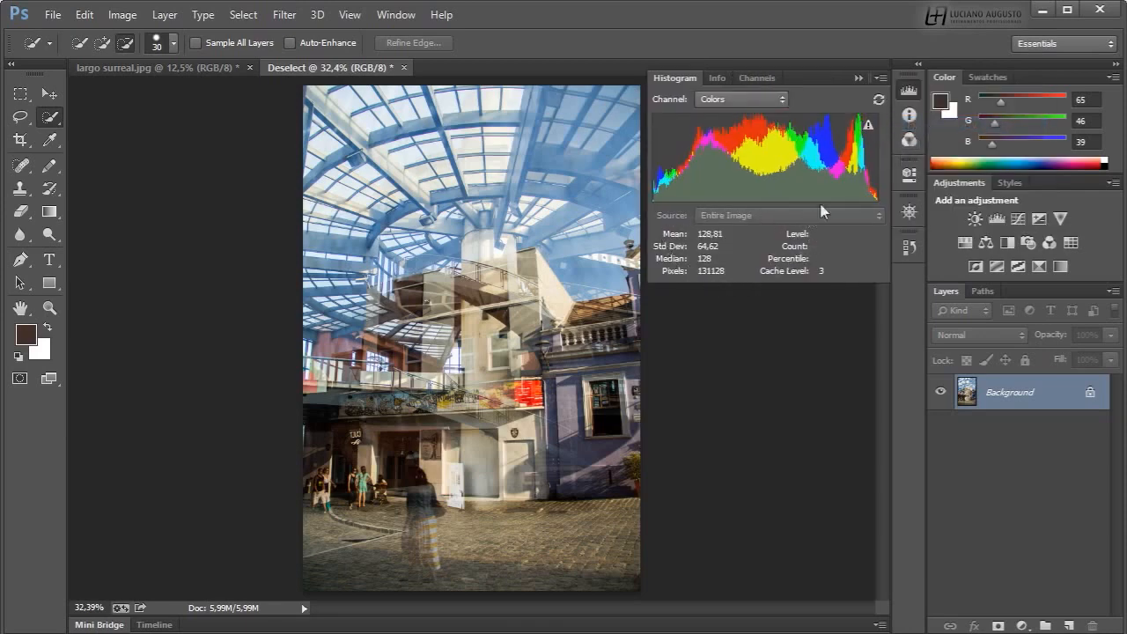
{"action": "left_click", "coordinate": [881, 80]}
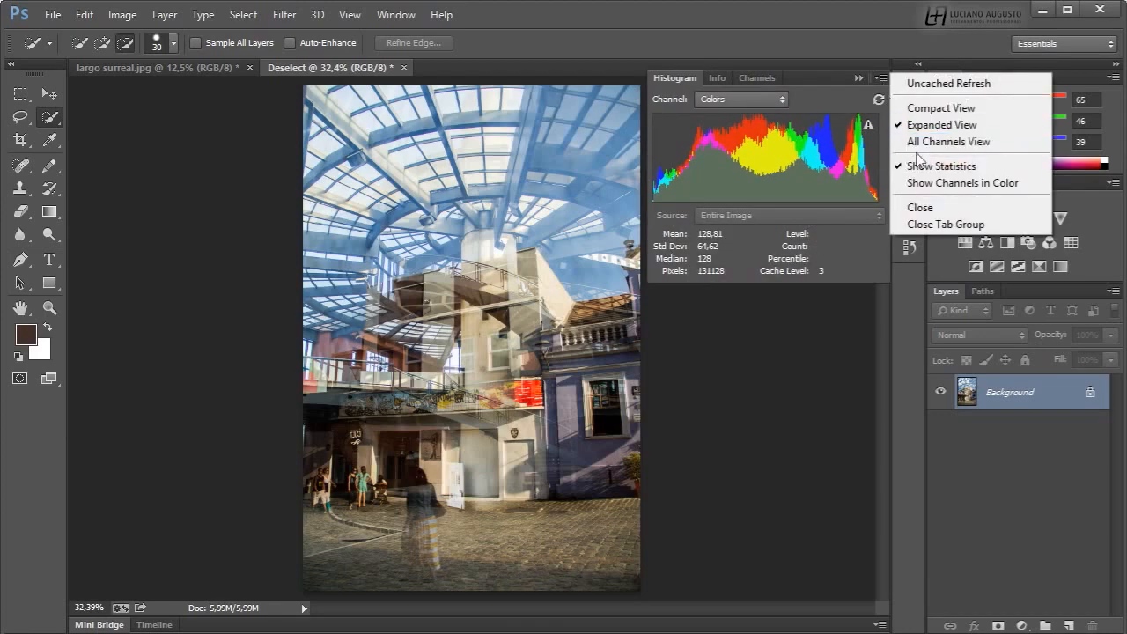
{"action": "left_click", "coordinate": [961, 143]}
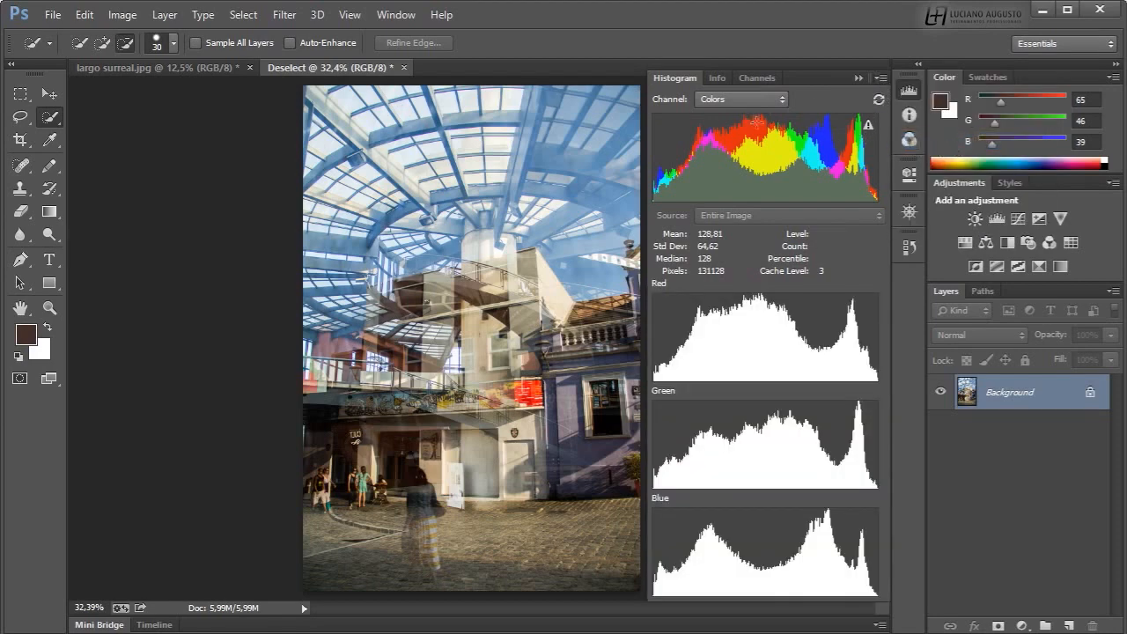
{"action": "mouse_move", "coordinate": [731, 152]}
{"action": "left_click", "coordinate": [882, 79]}
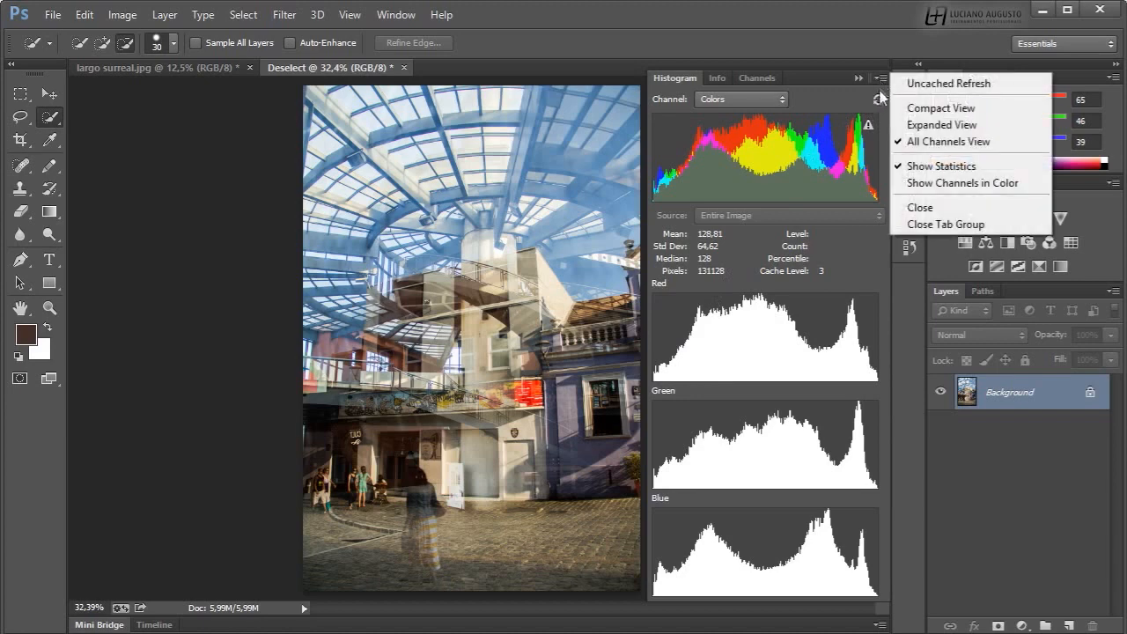
{"action": "left_click", "coordinate": [972, 183]}
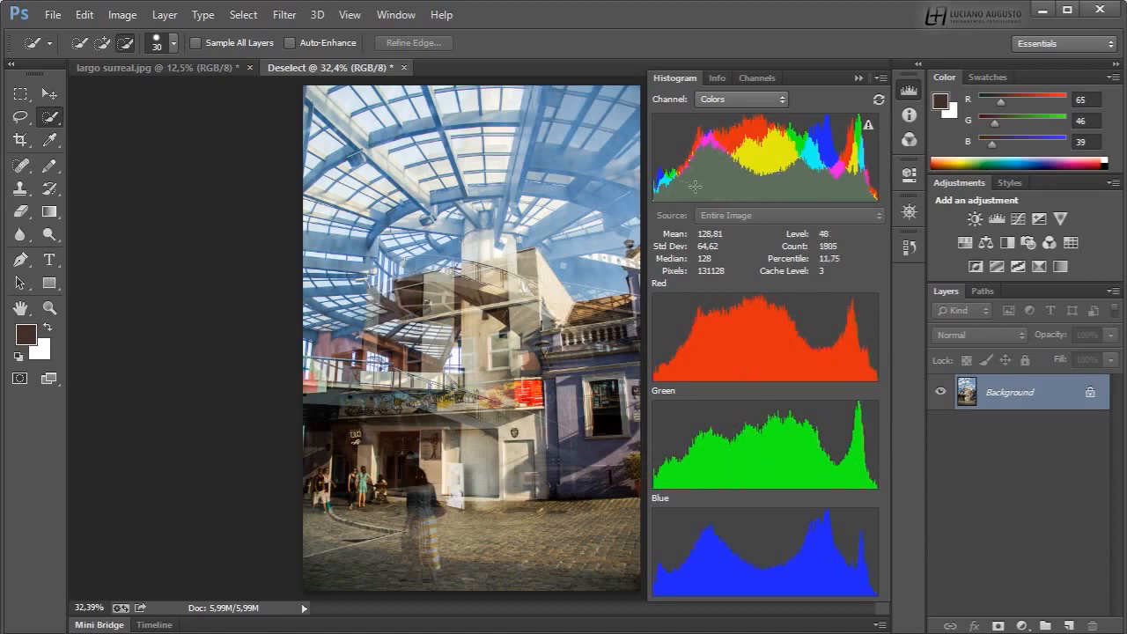
{"action": "left_click_drag", "start_coordinate": [703, 184], "coordinate": [847, 189]}
{"action": "left_click_drag", "start_coordinate": [720, 185], "coordinate": [791, 187]}
Step: Open lua.jpg from Mini Bridge and display its histogram
{"action": "left_click", "coordinate": [116, 624]}
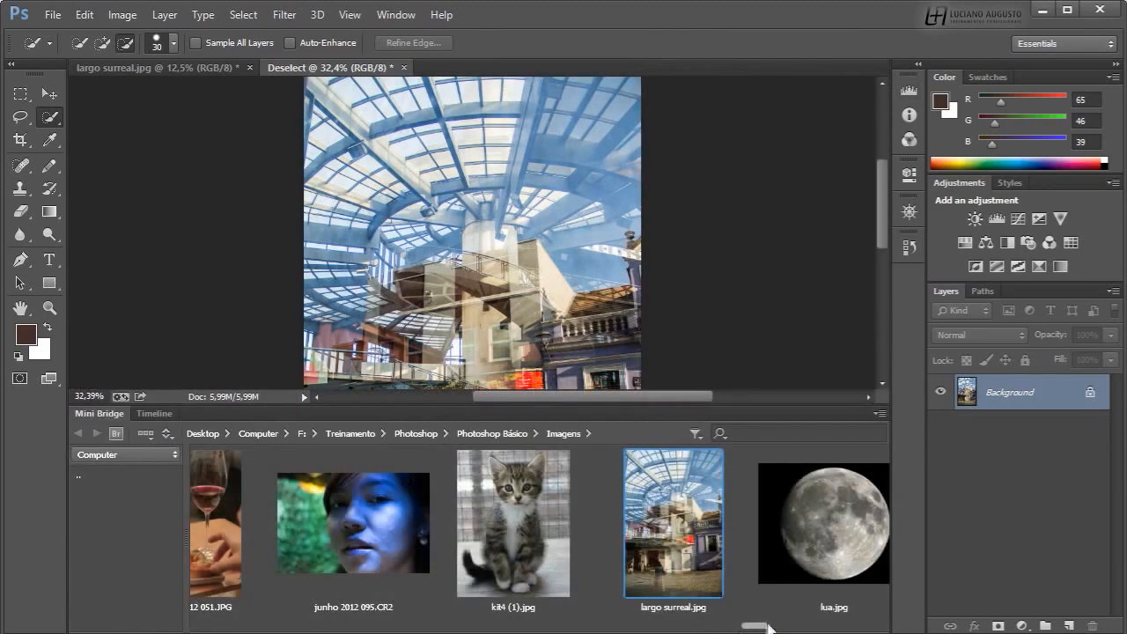
{"action": "left_click_drag", "start_coordinate": [759, 627], "coordinate": [779, 627]}
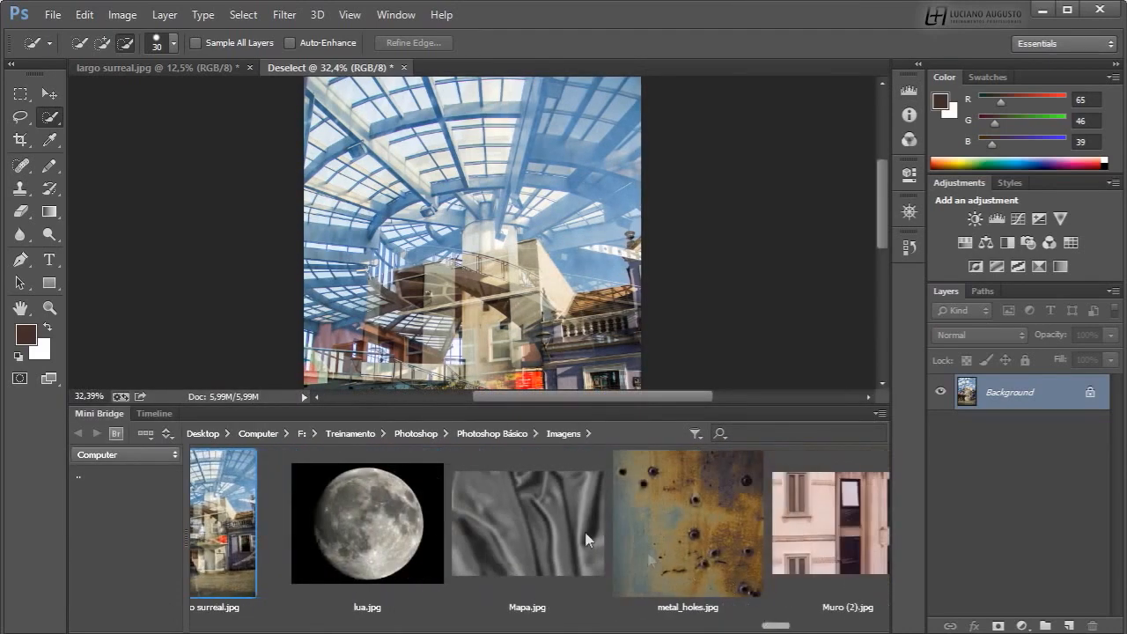
{"action": "left_click", "coordinate": [375, 511]}
{"action": "double_click", "coordinate": [379, 512]}
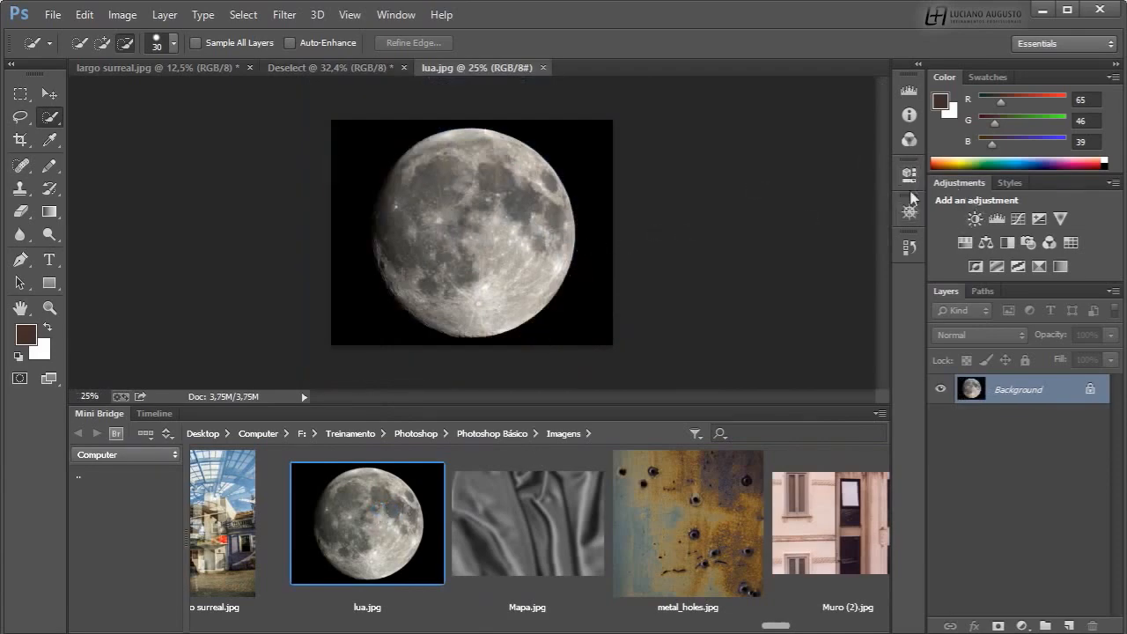
{"action": "left_click", "coordinate": [911, 143]}
{"action": "left_click", "coordinate": [909, 90]}
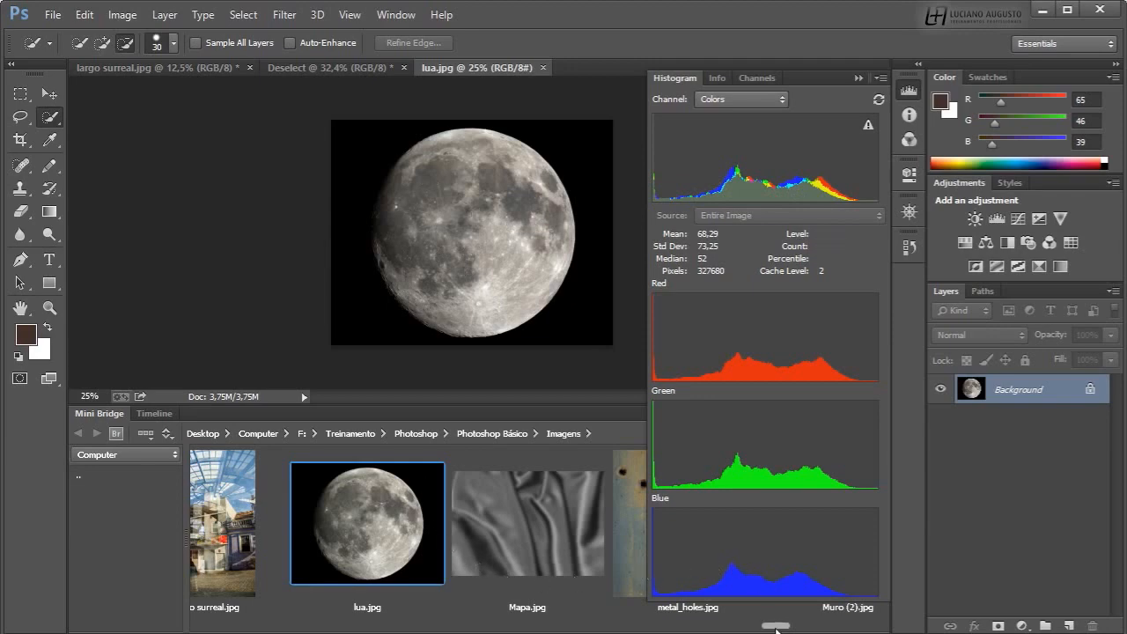
Step: Open TR007.BMP from Mini Bridge, collapse Mini Bridge, and display the image's histogram
{"action": "left_click_drag", "start_coordinate": [776, 628], "coordinate": [867, 622]}
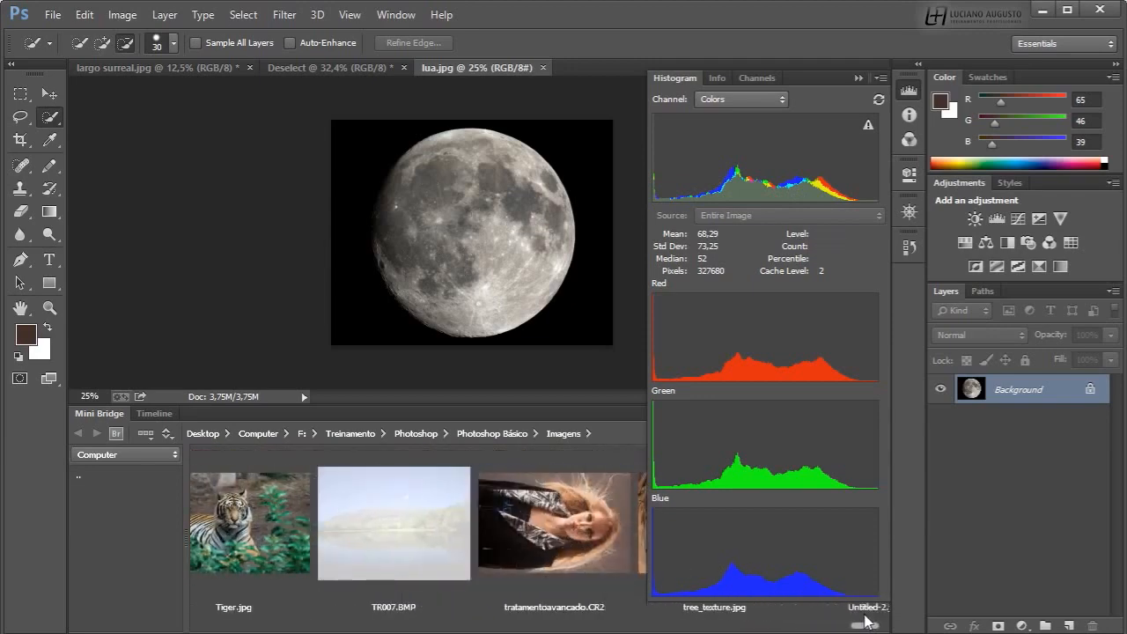
{"action": "double_click", "coordinate": [395, 524]}
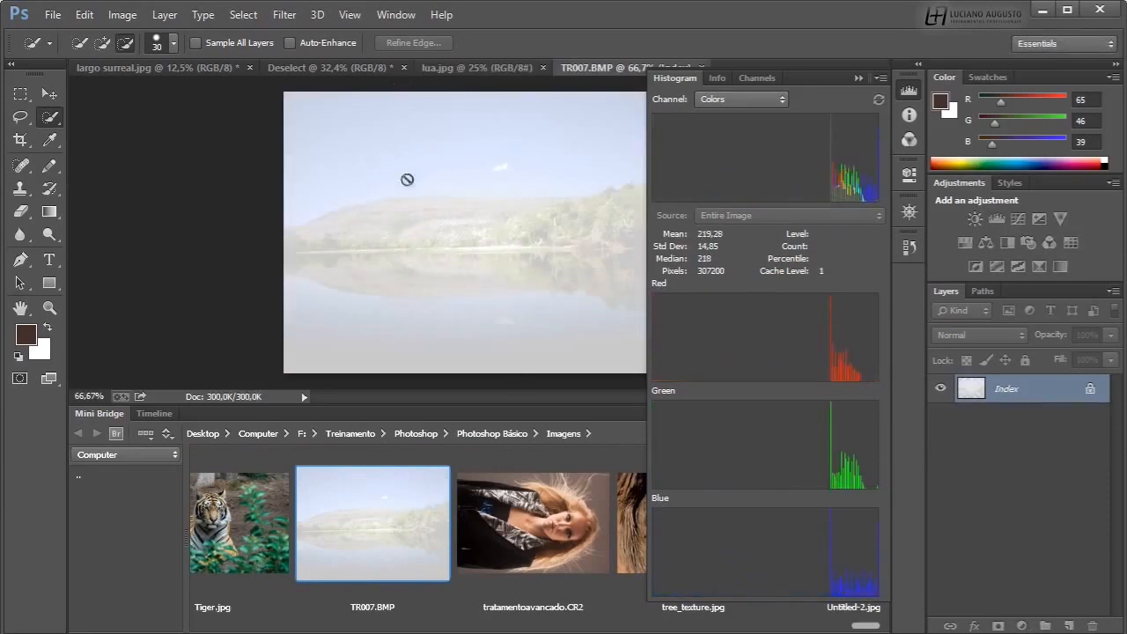
{"action": "double_click", "coordinate": [121, 418]}
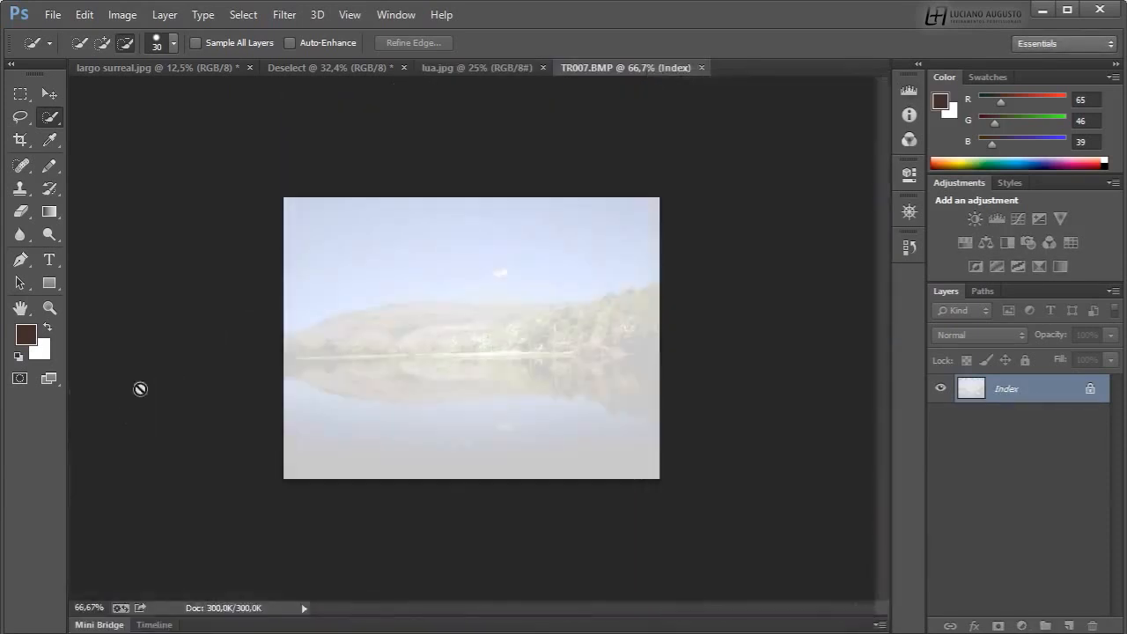
{"action": "left_click", "coordinate": [909, 92]}
Step: Examine the shadow and highlight ranges of the TR007.BMP histogram and display the image's Info readout
{"action": "mouse_move", "coordinate": [827, 191]}
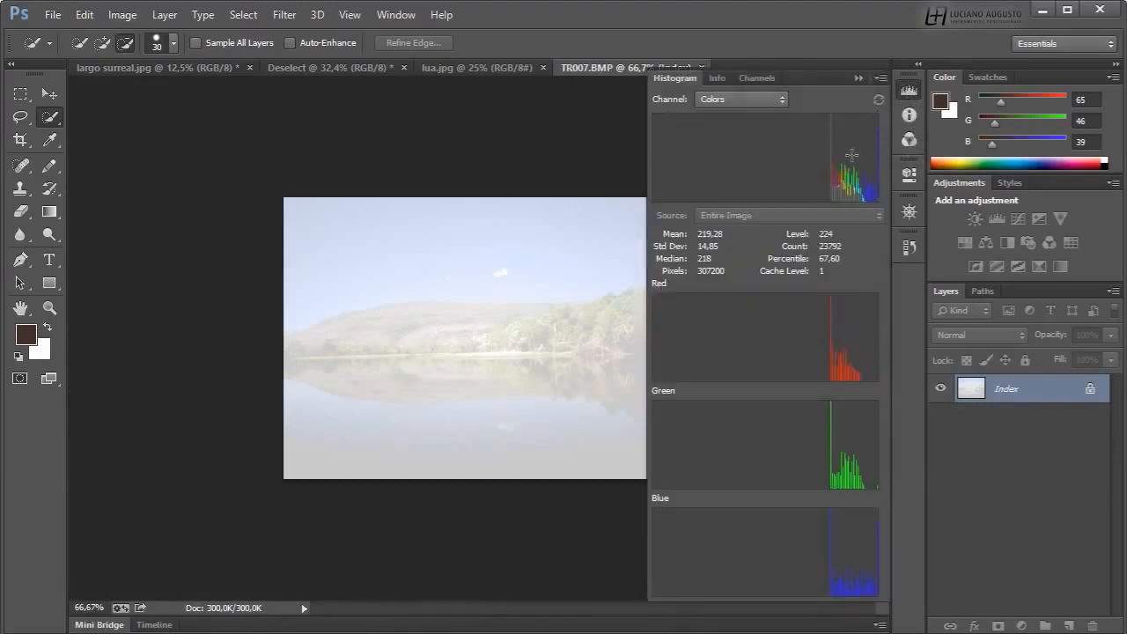
{"action": "left_click_drag", "start_coordinate": [830, 190], "coordinate": [655, 190]}
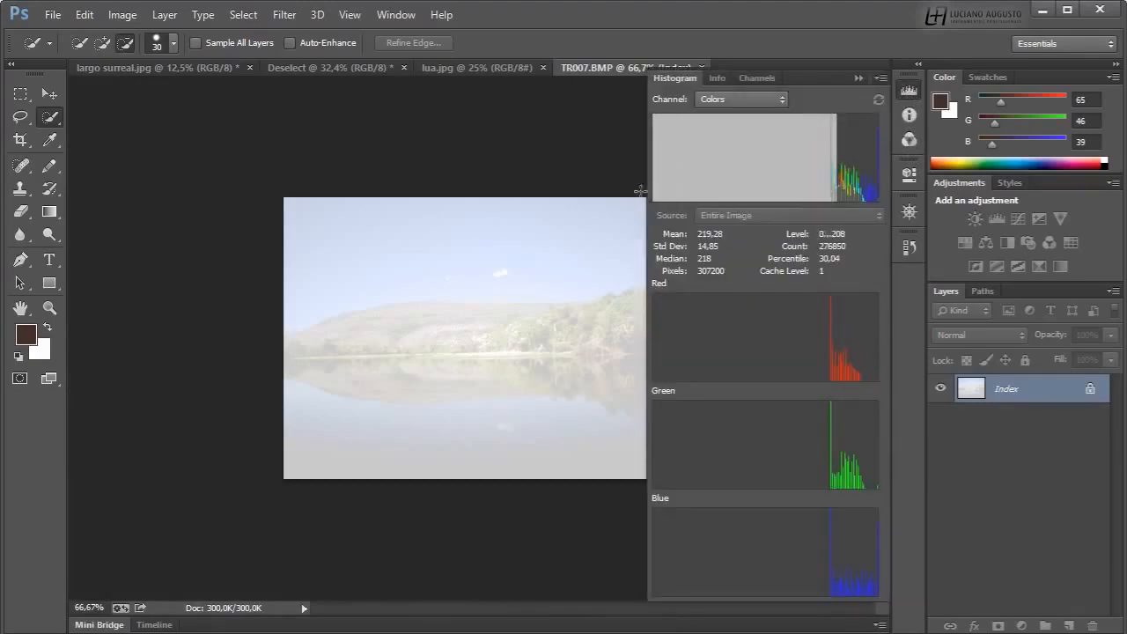
{"action": "left_click_drag", "start_coordinate": [833, 185], "coordinate": [899, 184]}
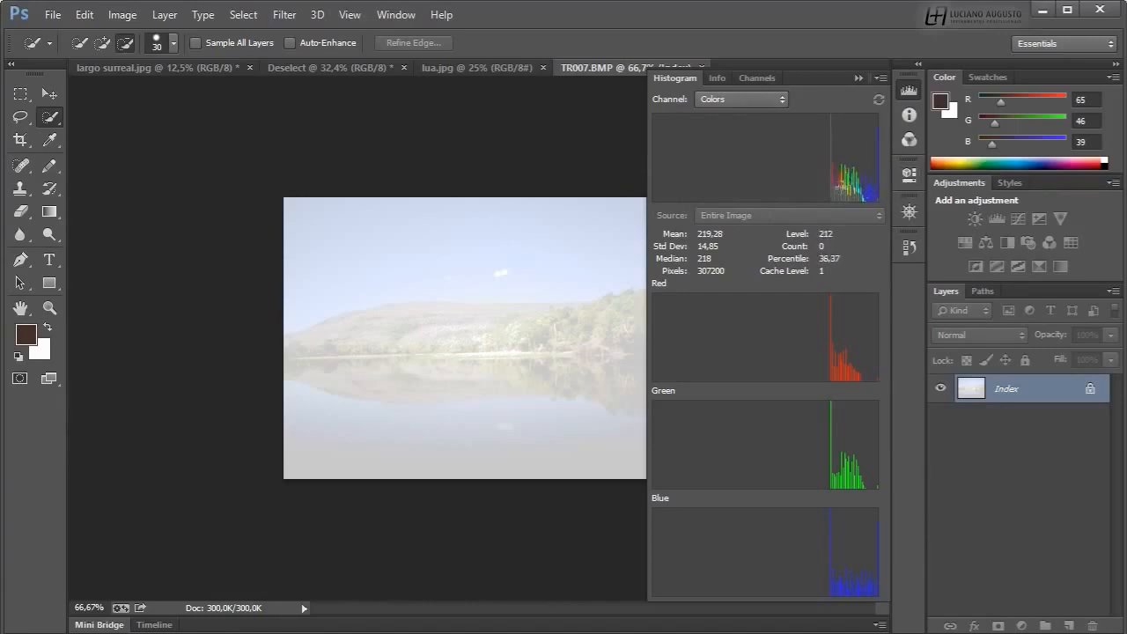
{"action": "left_click_drag", "start_coordinate": [844, 185], "coordinate": [898, 196]}
{"action": "left_click", "coordinate": [909, 114]}
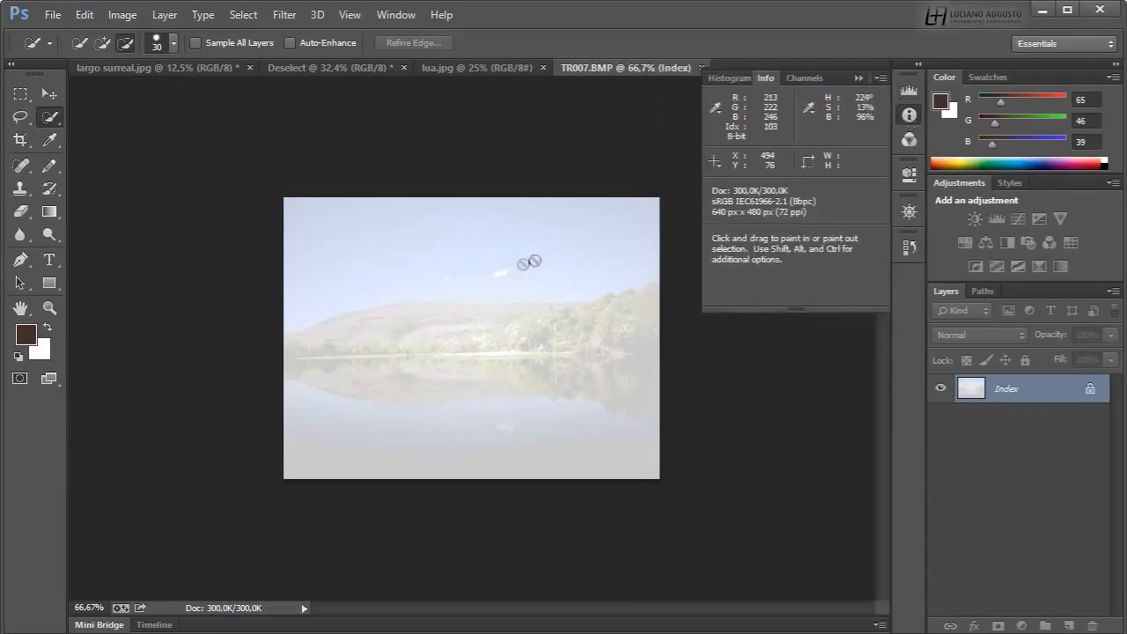
Step: Activate the Move tool and convert the indexed image to RGB Color mode
{"action": "left_click", "coordinate": [54, 93]}
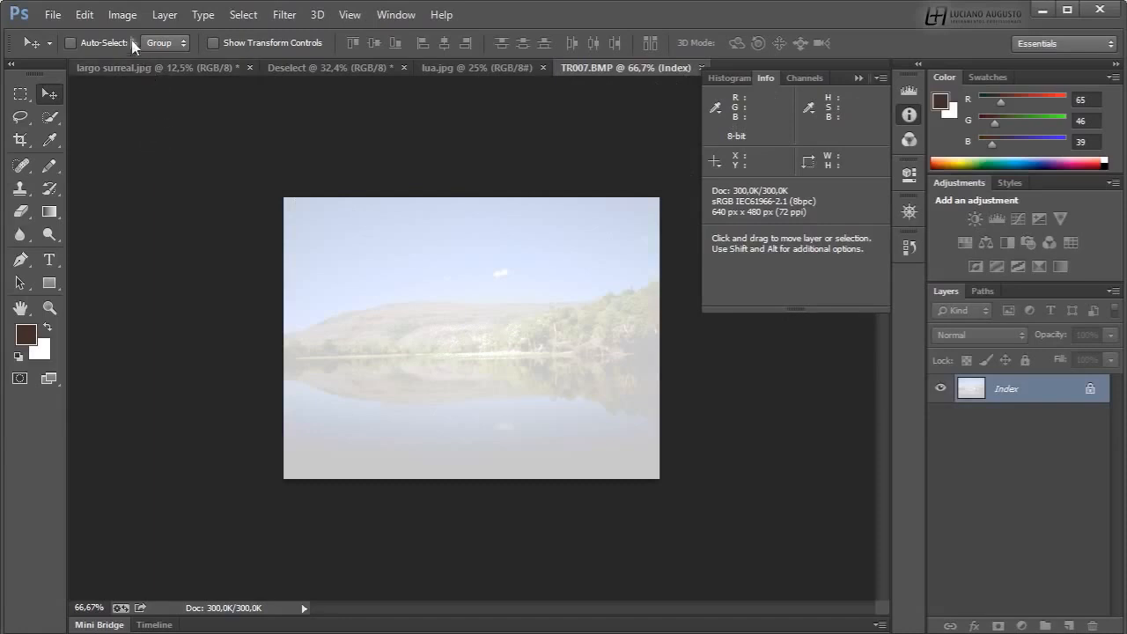
{"action": "left_click", "coordinate": [124, 15]}
{"action": "mouse_move", "coordinate": [141, 35]}
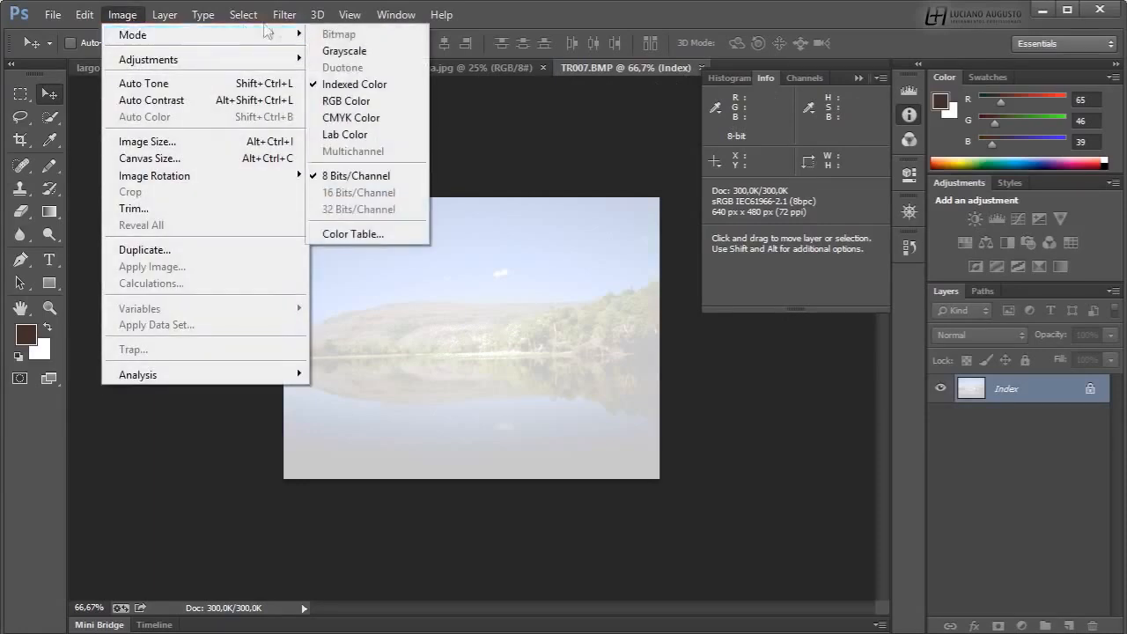
{"action": "left_click", "coordinate": [350, 102]}
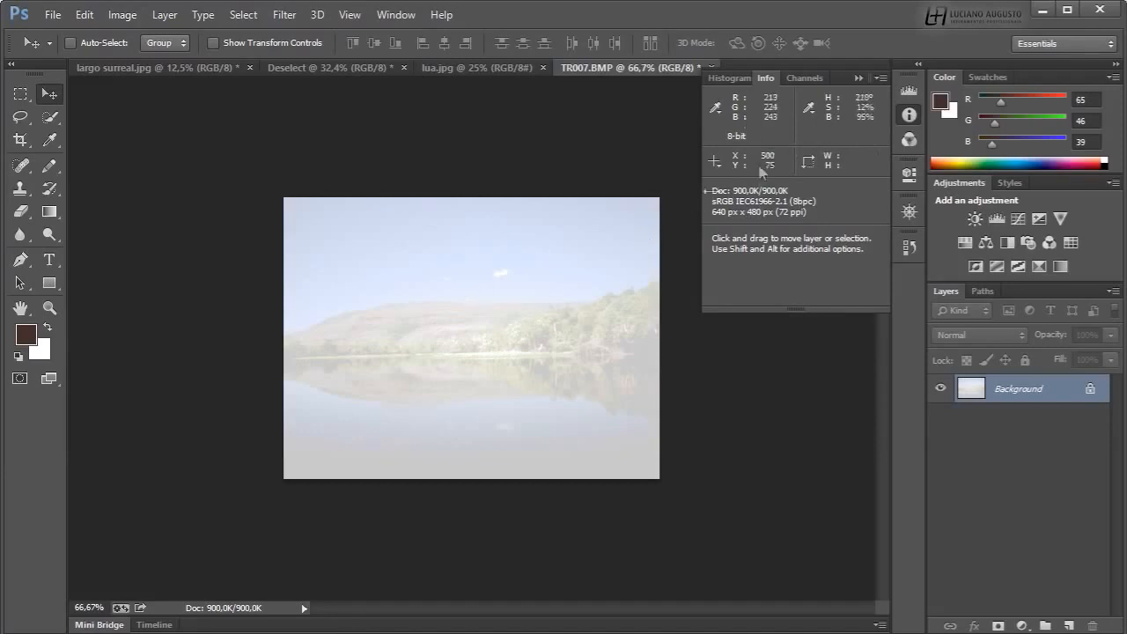
Step: Reorder the collapsed group so Info comes before Histogram, and examine the highlight range of the RGB image's histogram
{"action": "left_click_drag", "start_coordinate": [915, 91], "coordinate": [911, 113]}
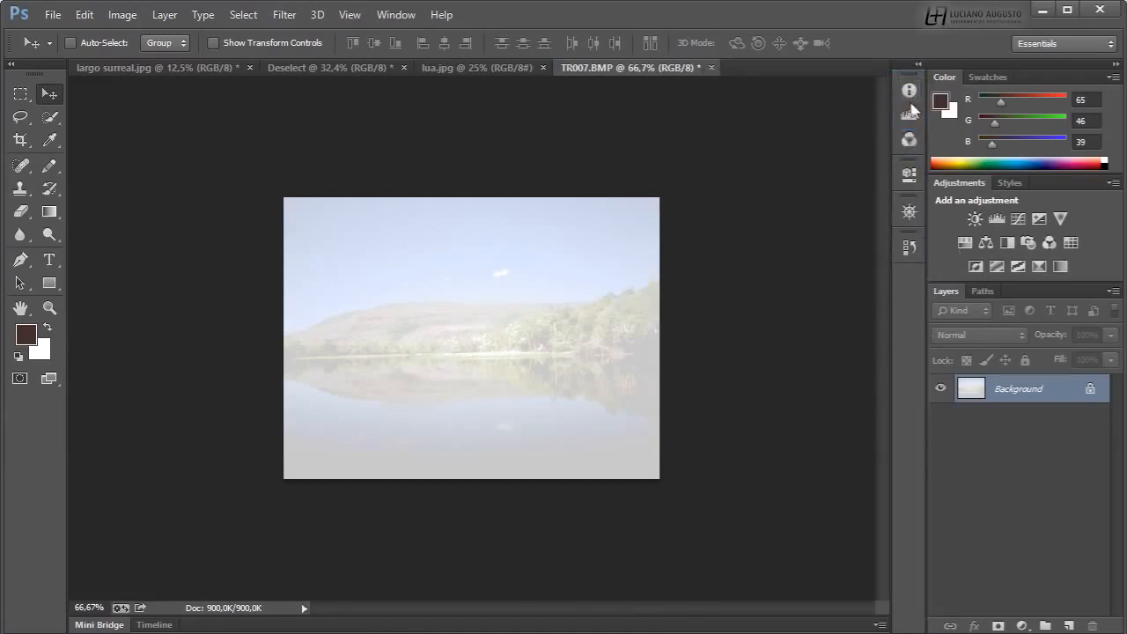
{"action": "left_click", "coordinate": [909, 114]}
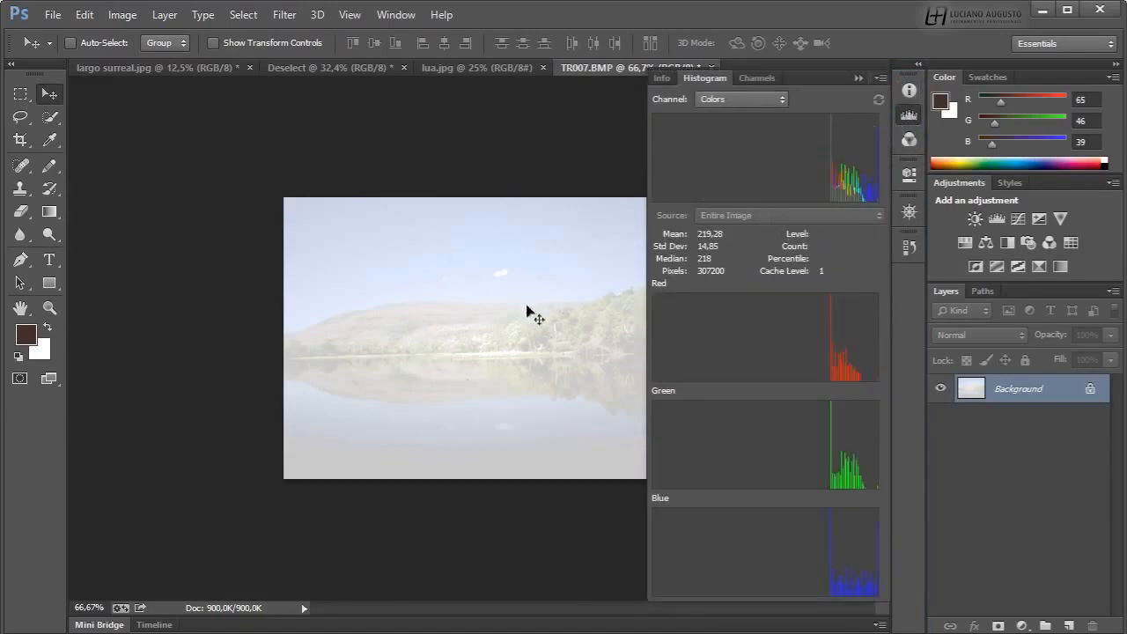
{"action": "mouse_move", "coordinate": [830, 189]}
{"action": "left_click_drag", "start_coordinate": [831, 189], "coordinate": [893, 205]}
Step: Add a Levels adjustment layer above the Background and move its Properties out of the dock as a floating window
{"action": "left_click", "coordinate": [1022, 625]}
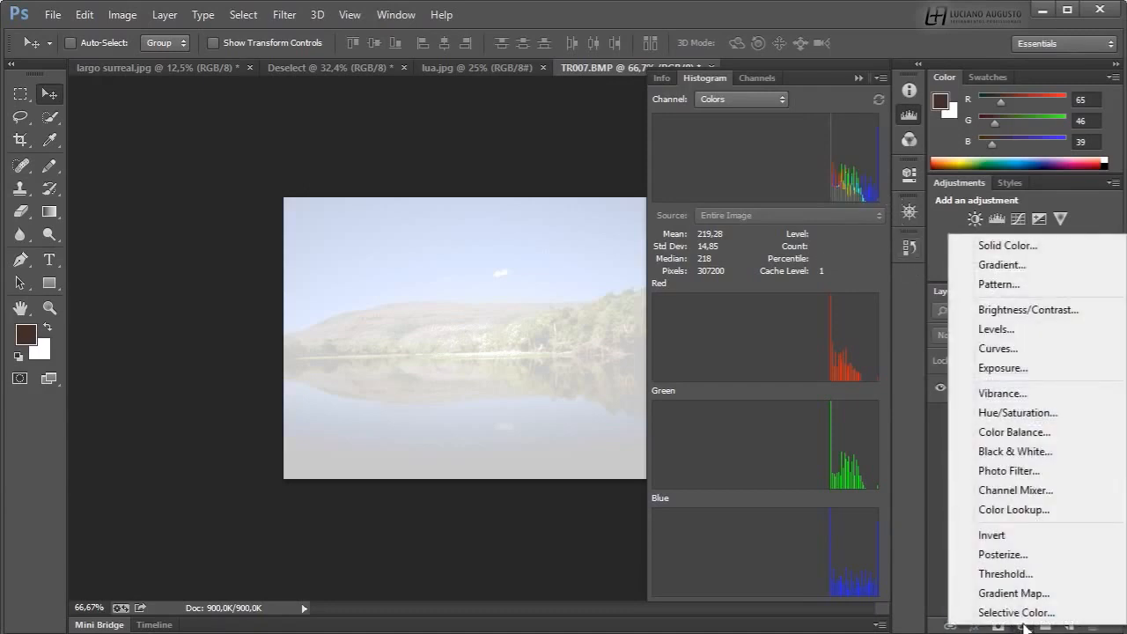
{"action": "left_click", "coordinate": [996, 329]}
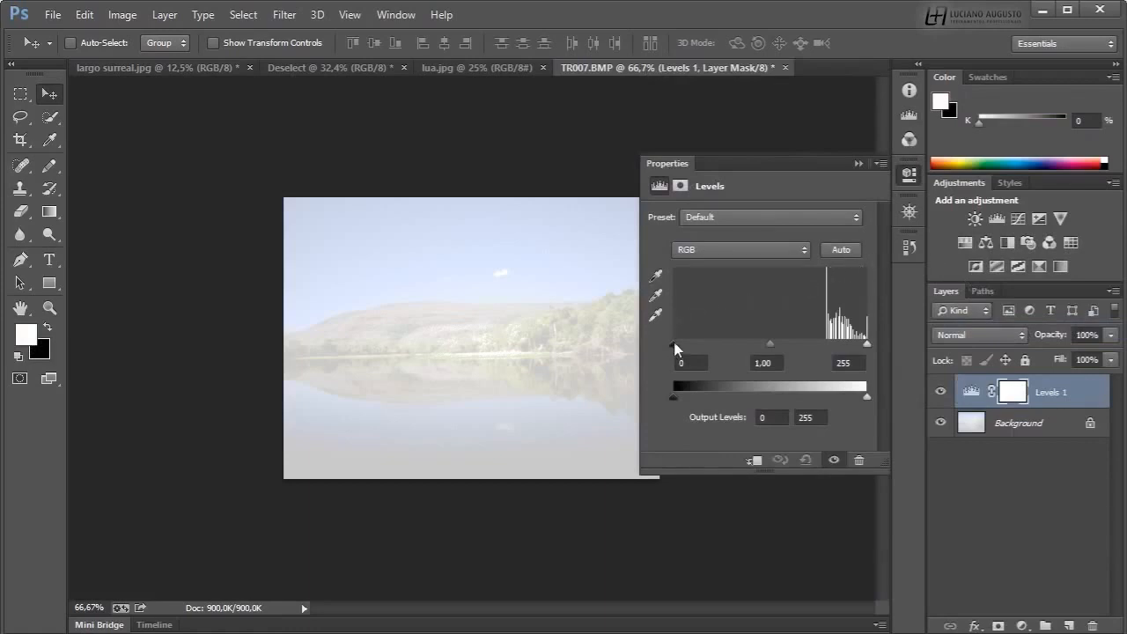
{"action": "left_click_drag", "start_coordinate": [680, 164], "coordinate": [162, 100]}
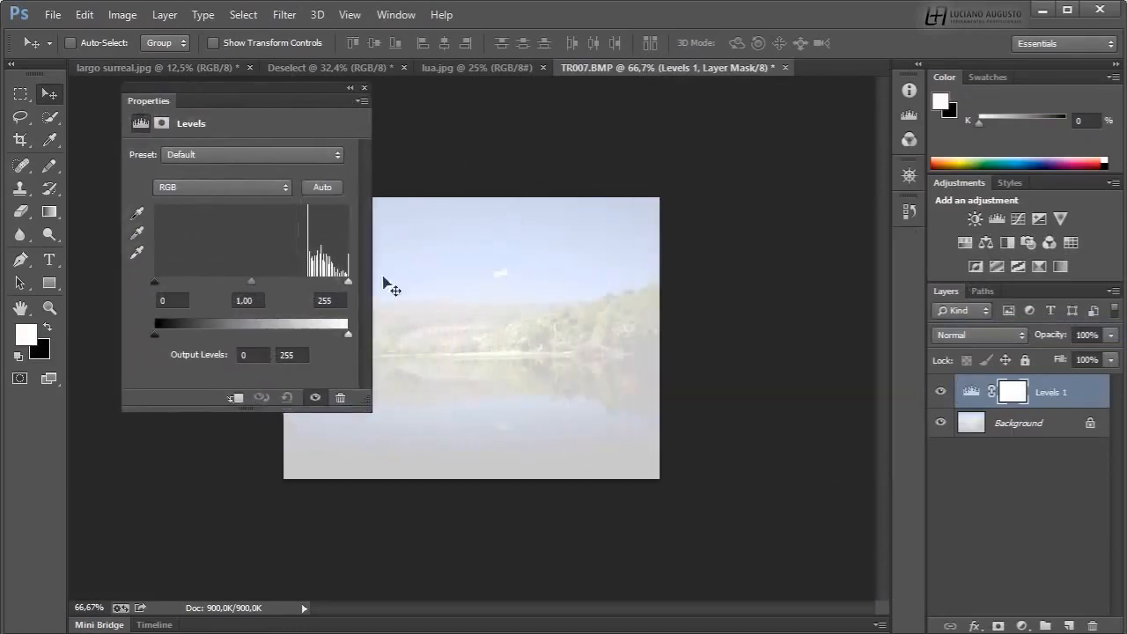
Step: Display the histogram alongside the Levels properties and set the RGB black input level to 201
{"action": "left_click", "coordinate": [909, 115]}
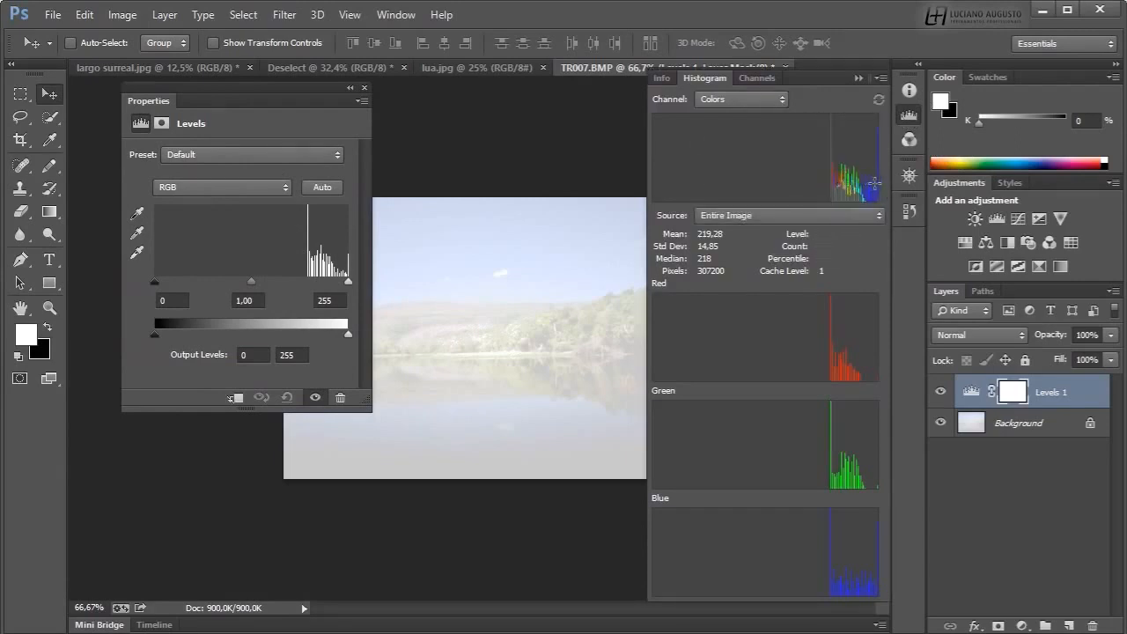
{"action": "left_click_drag", "start_coordinate": [875, 184], "coordinate": [495, 176]}
{"action": "left_click_drag", "start_coordinate": [155, 282], "coordinate": [306, 282]}
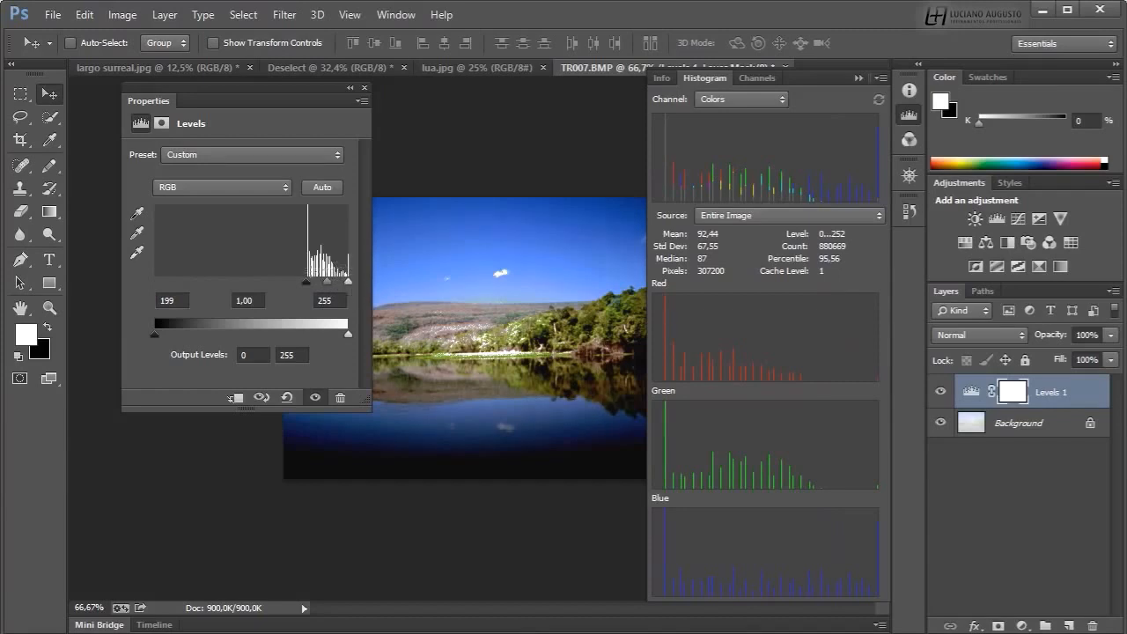
{"action": "left_click_drag", "start_coordinate": [306, 283], "coordinate": [307, 283]}
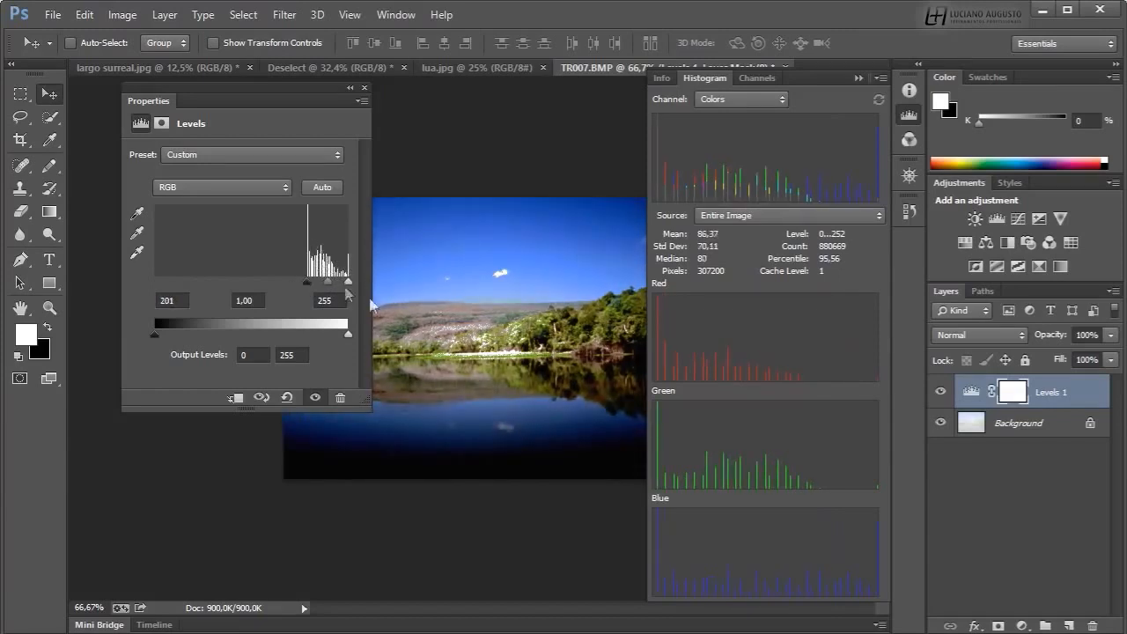
Step: Examine the full tonal range of the adjusted histogram and collapse the floating Levels properties
{"action": "left_click_drag", "start_coordinate": [671, 180], "coordinate": [884, 185]}
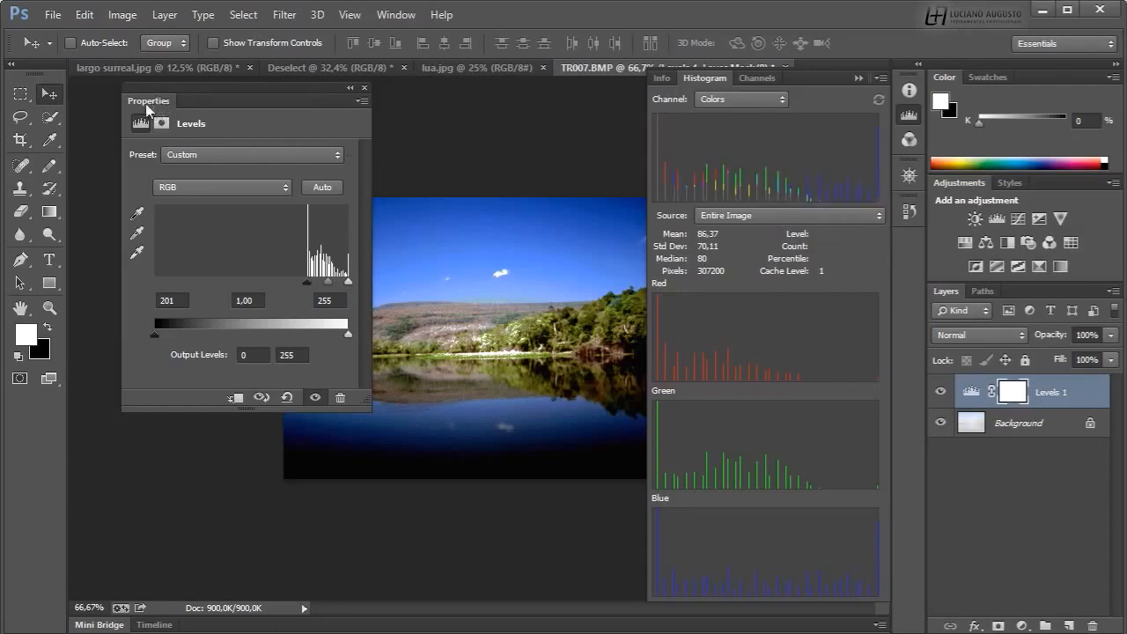
{"action": "left_click_drag", "start_coordinate": [148, 103], "coordinate": [129, 106]}
{"action": "left_click", "coordinate": [330, 90]}
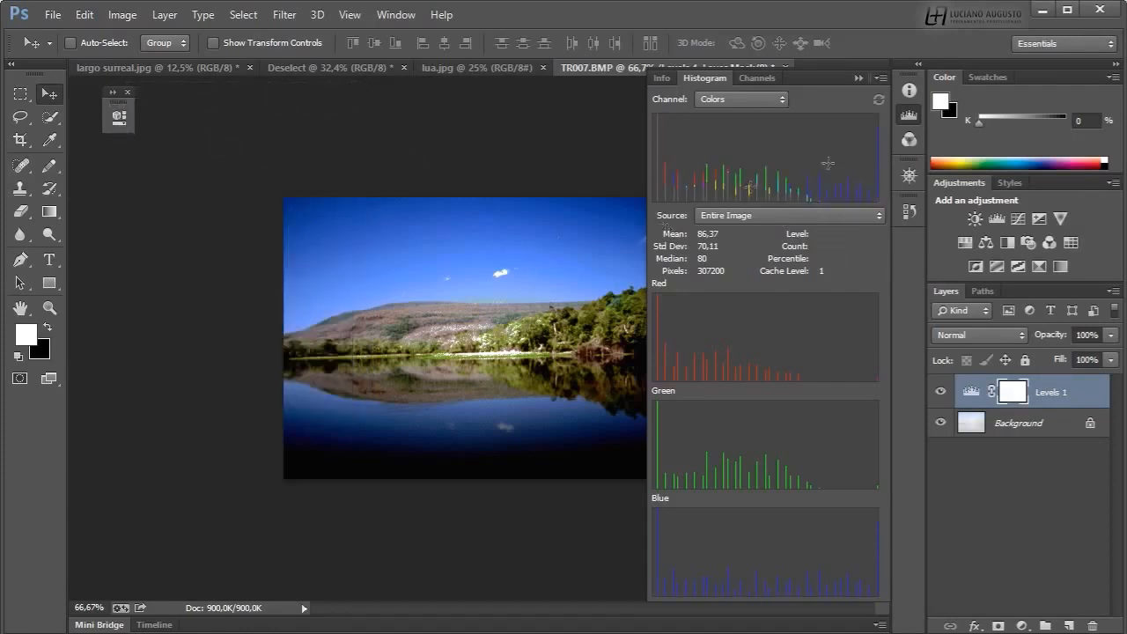
Step: Inspect the midtones and highlights in the Levels-adjusted histogram, and display the Info readout for the image
{"action": "left_click", "coordinate": [909, 115]}
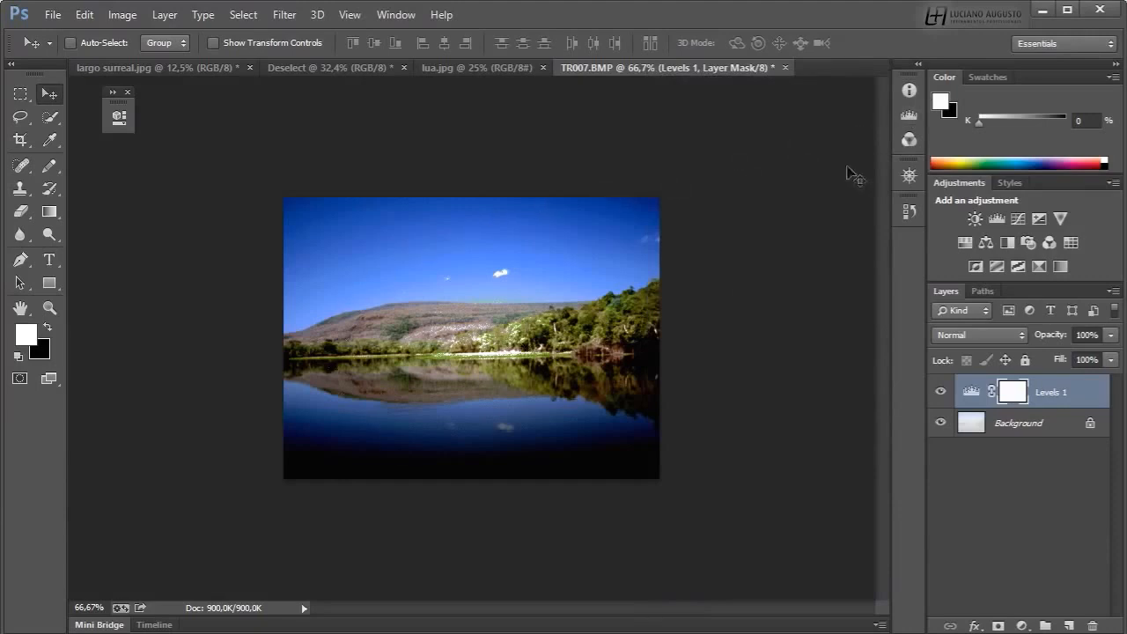
{"action": "left_click", "coordinate": [909, 114]}
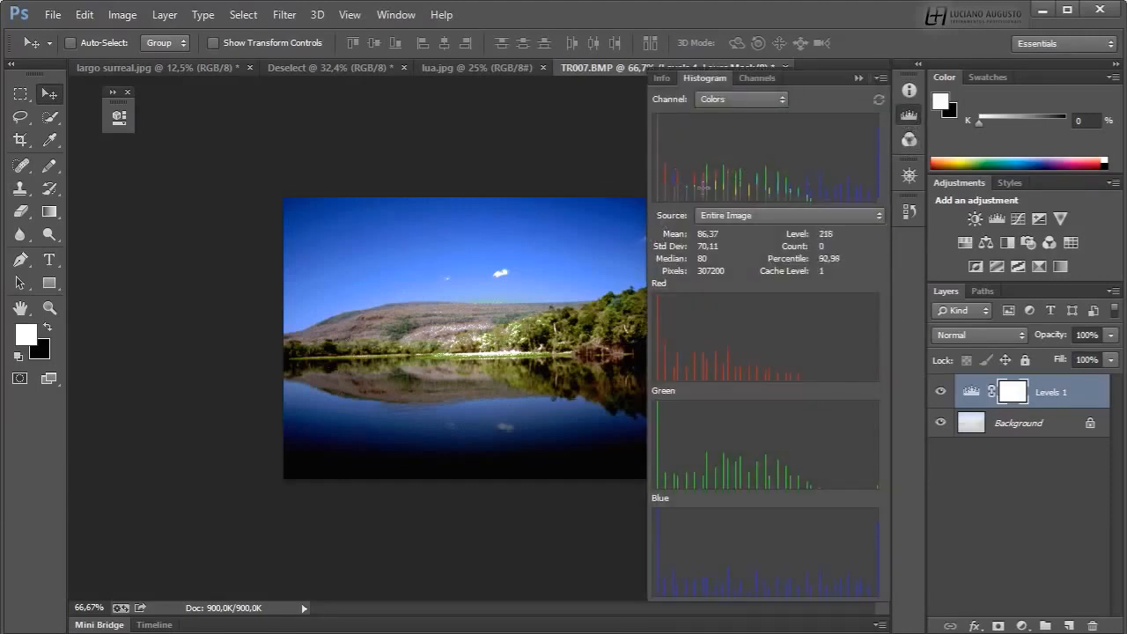
{"action": "left_click_drag", "start_coordinate": [807, 197], "coordinate": [676, 196]}
{"action": "left_click_drag", "start_coordinate": [821, 187], "coordinate": [894, 186]}
{"action": "mouse_move", "coordinate": [709, 163]}
{"action": "left_mouse_down"}
{"action": "mouse_move", "coordinate": [808, 167]}
{"action": "mouse_move", "coordinate": [793, 185]}
{"action": "mouse_move", "coordinate": [705, 180]}
{"action": "left_mouse_up"}
{"action": "left_click", "coordinate": [914, 115]}
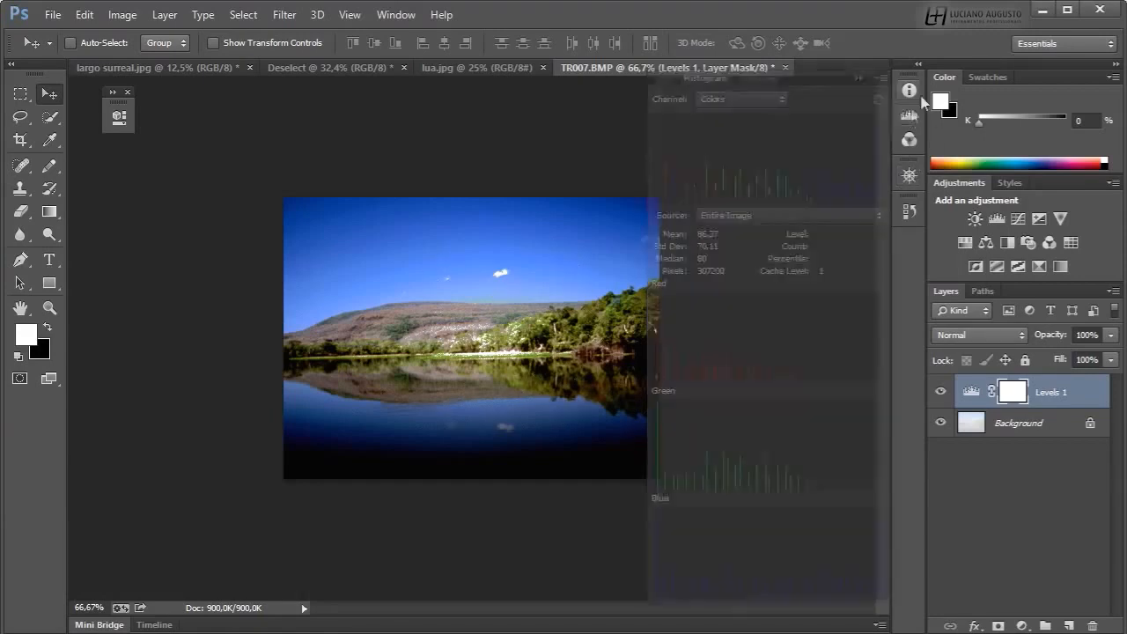
{"action": "left_click", "coordinate": [909, 90]}
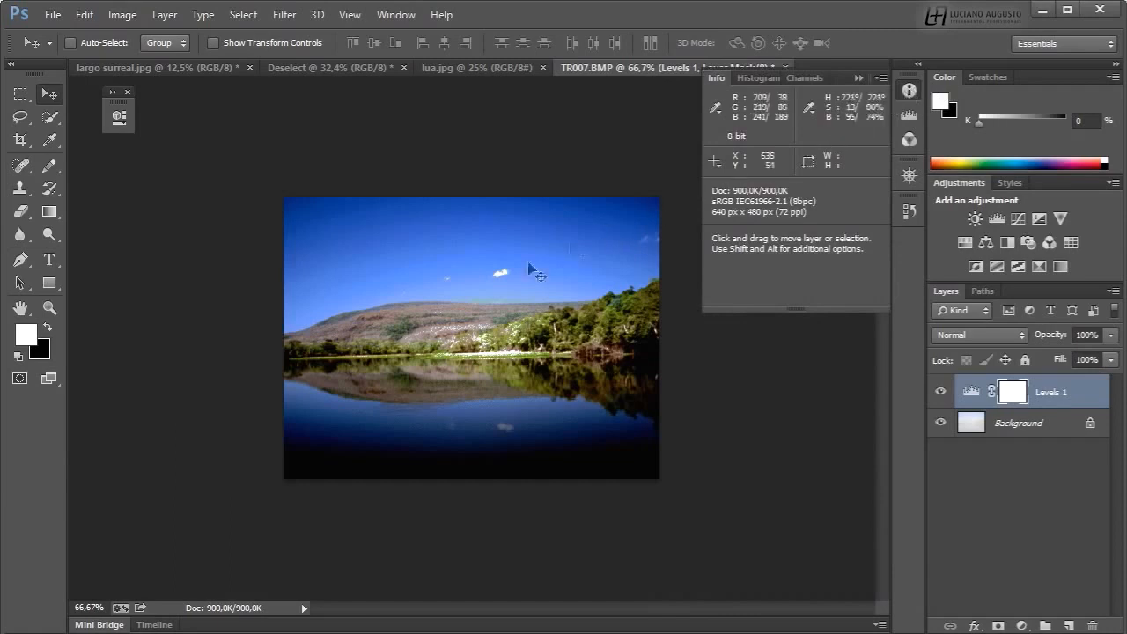